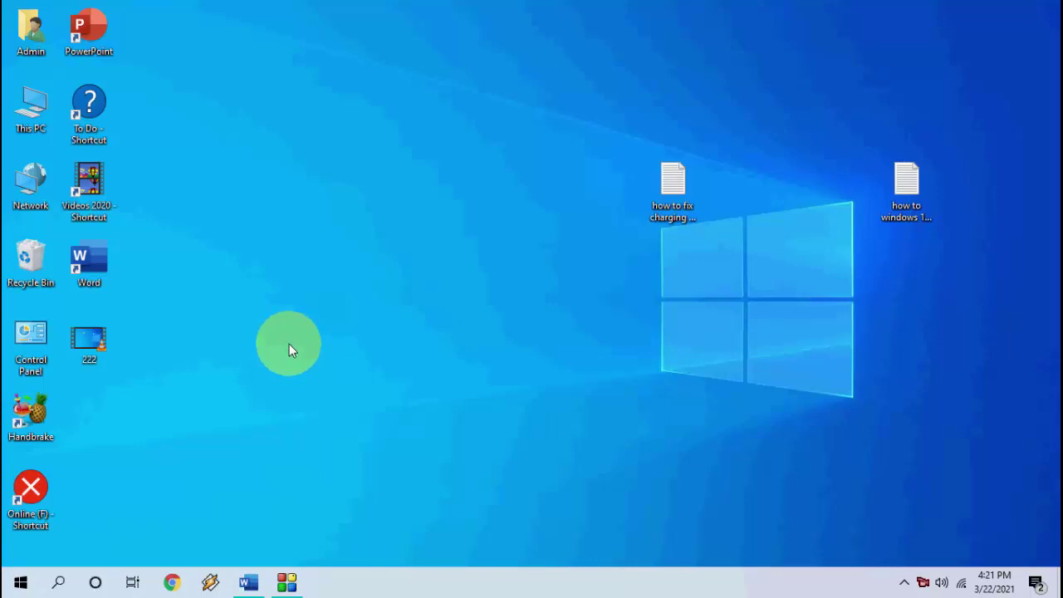
Open Settings, go to Update & Security, and view the installed update history.
click(20, 582)
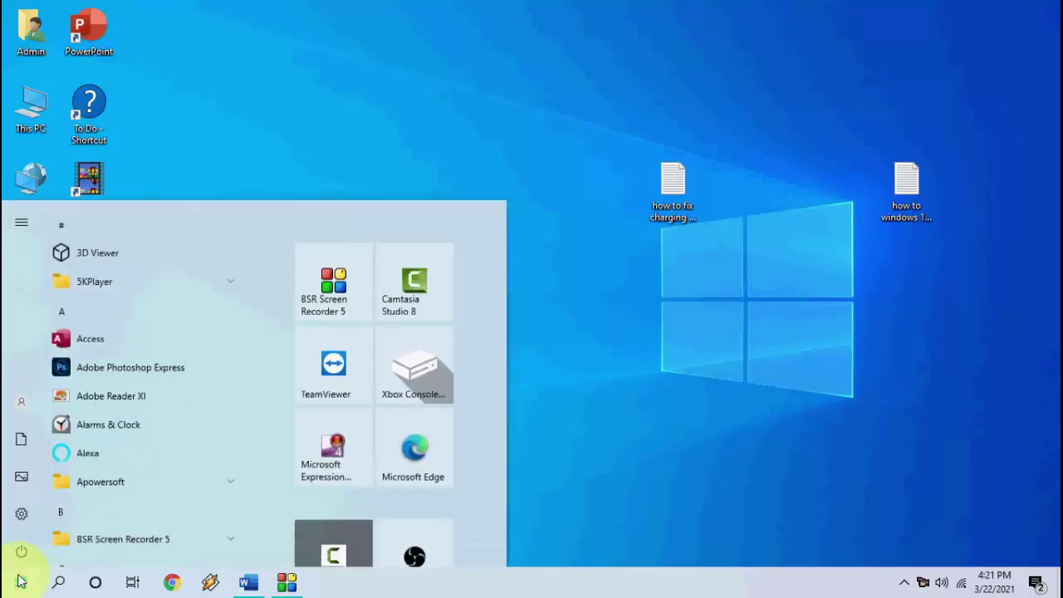
click(20, 511)
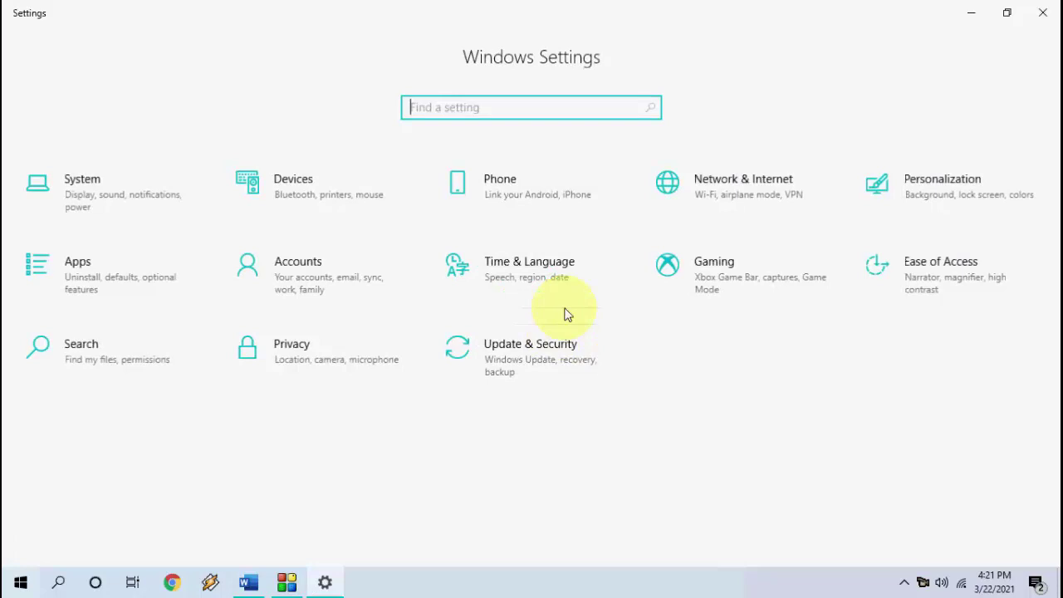
click(551, 357)
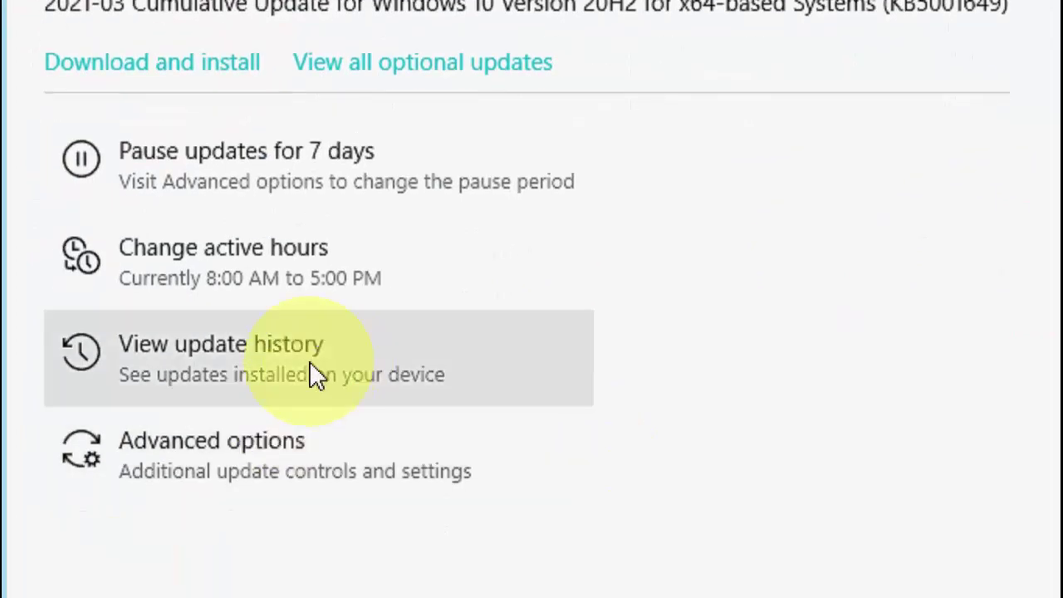
click(228, 373)
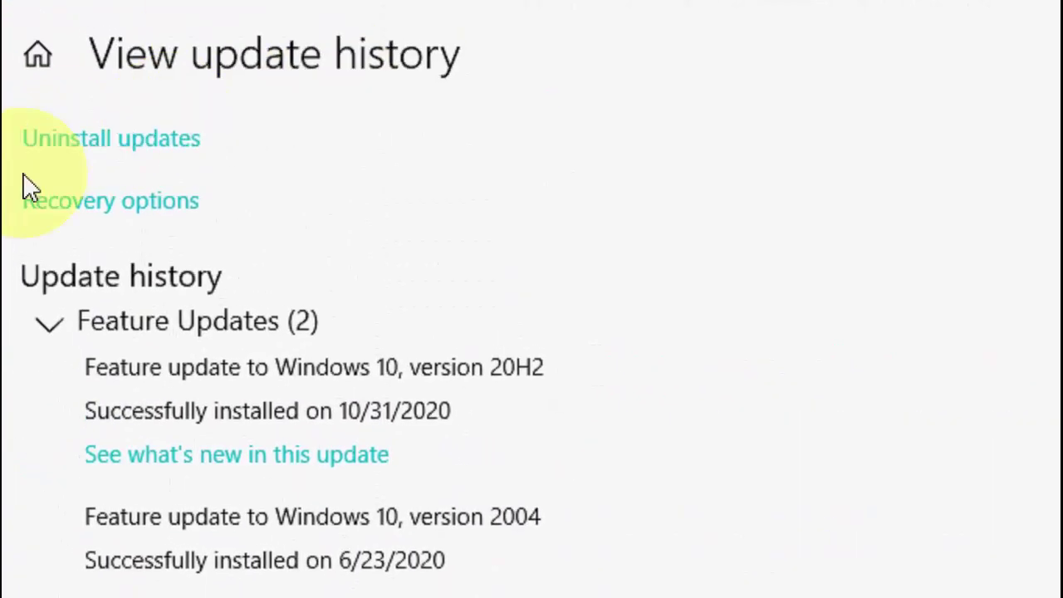
Open Uninstall updates and scroll the list to find KB5000802 under Microsoft Windows.
click(118, 168)
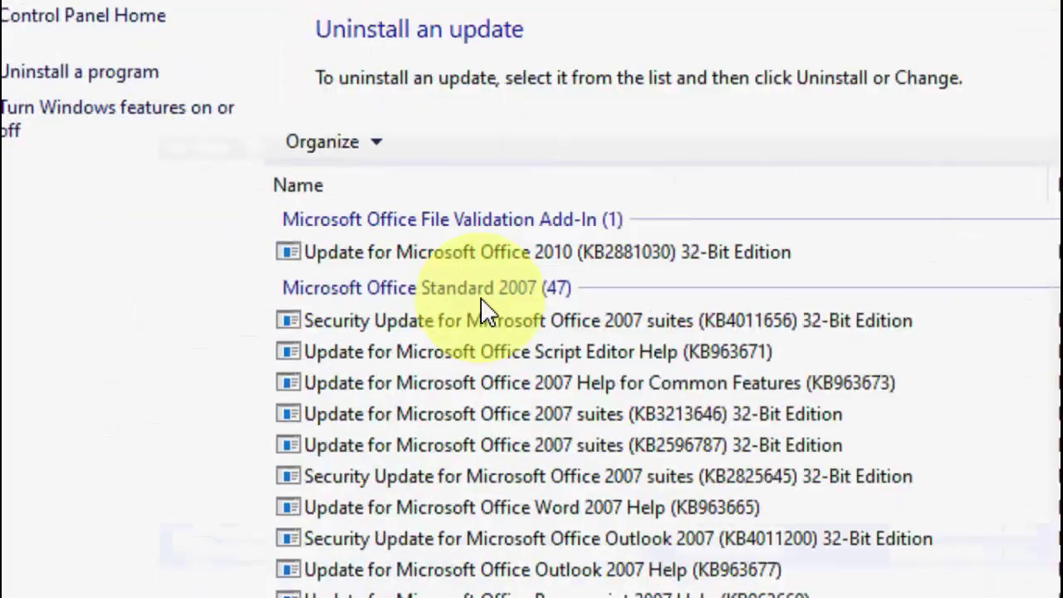
scroll(478, 311, down, 4)
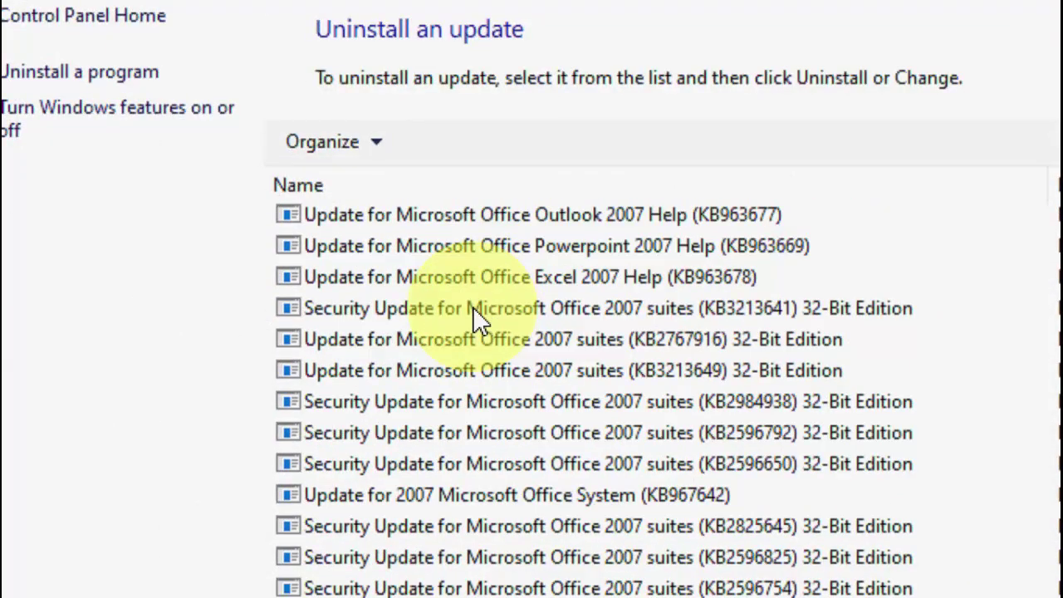
scroll(474, 309, down, 4)
scroll(473, 309, down, 3)
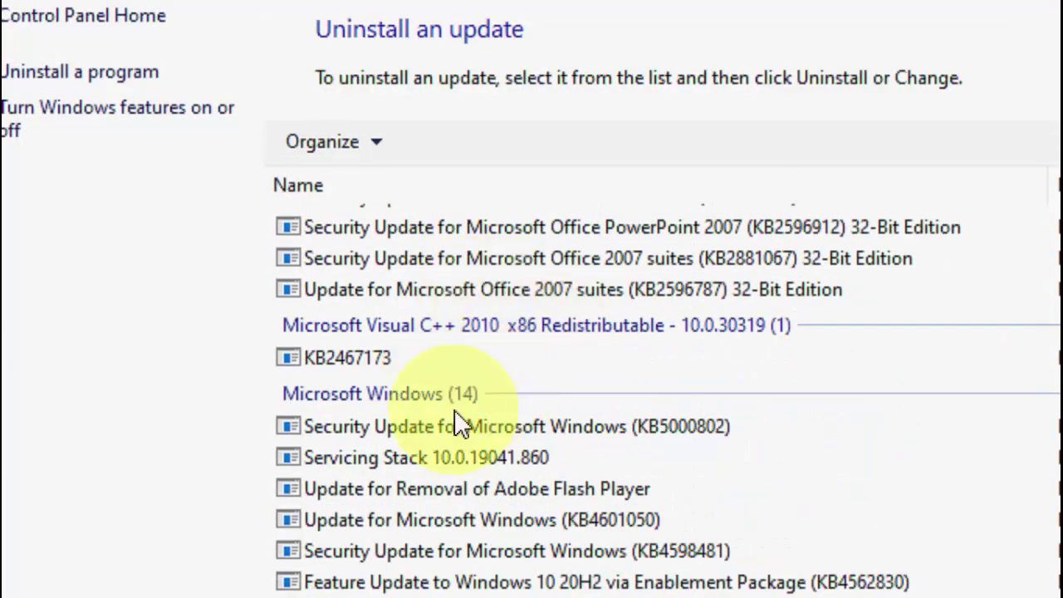
scroll(581, 366, up, 5)
scroll(627, 351, up, 4)
scroll(627, 351, down, 5)
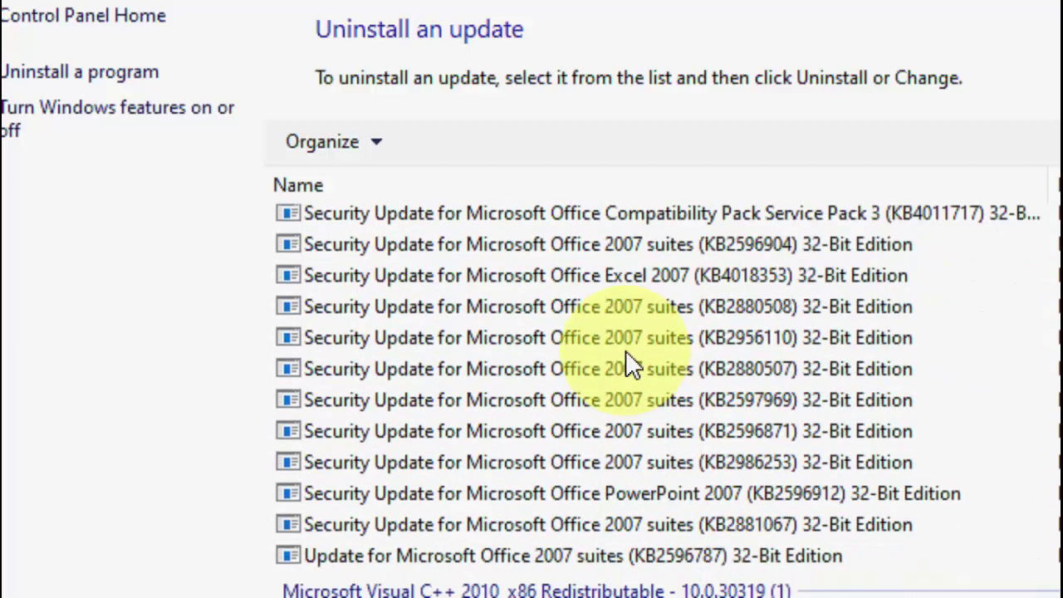
scroll(624, 351, down, 2)
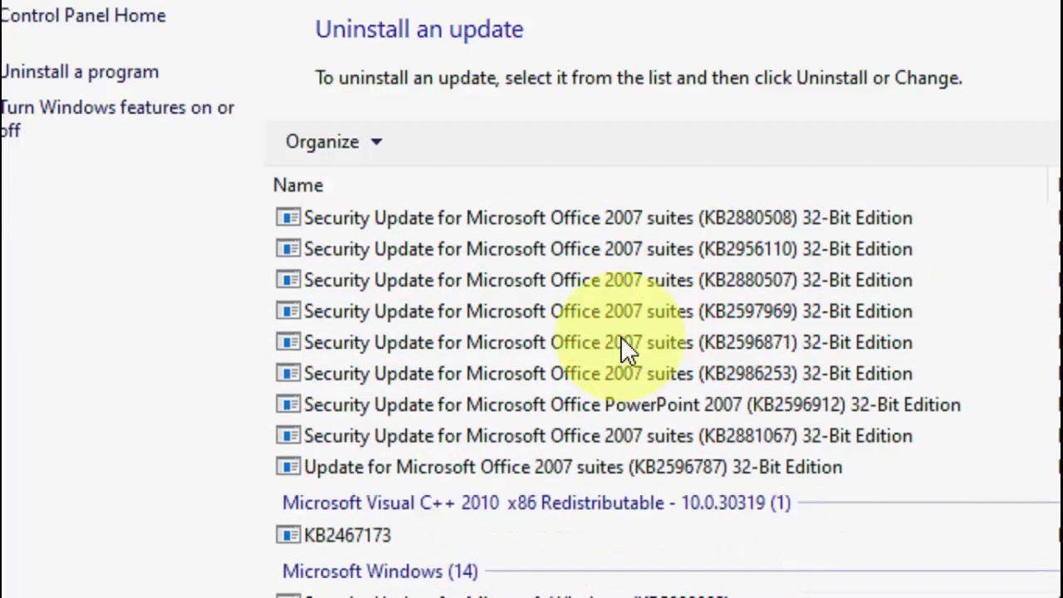
scroll(624, 370, down, 2)
scroll(375, 456, down, 1)
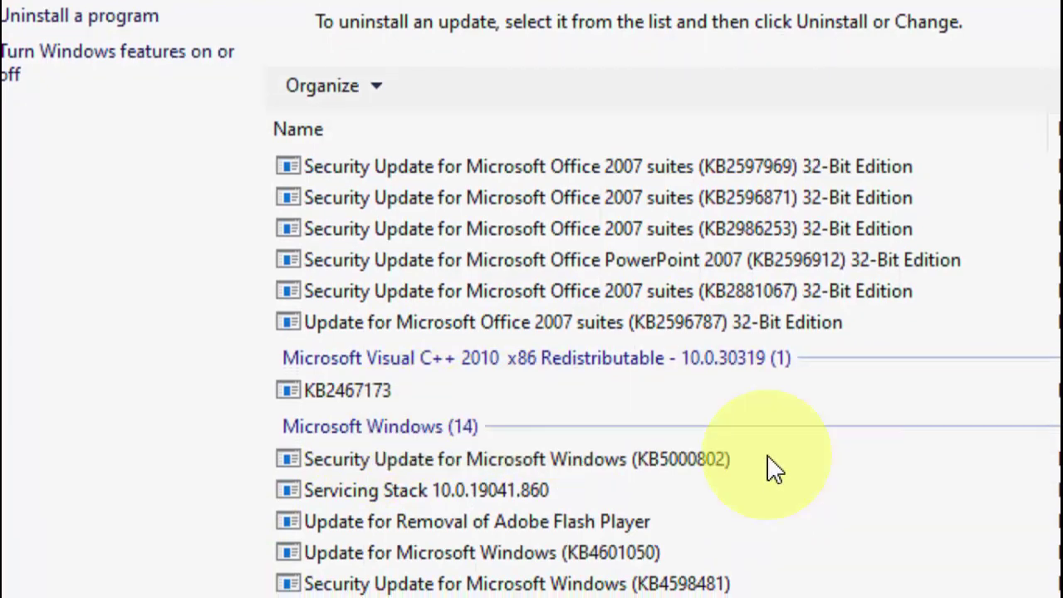
scroll(439, 491, down, 1)
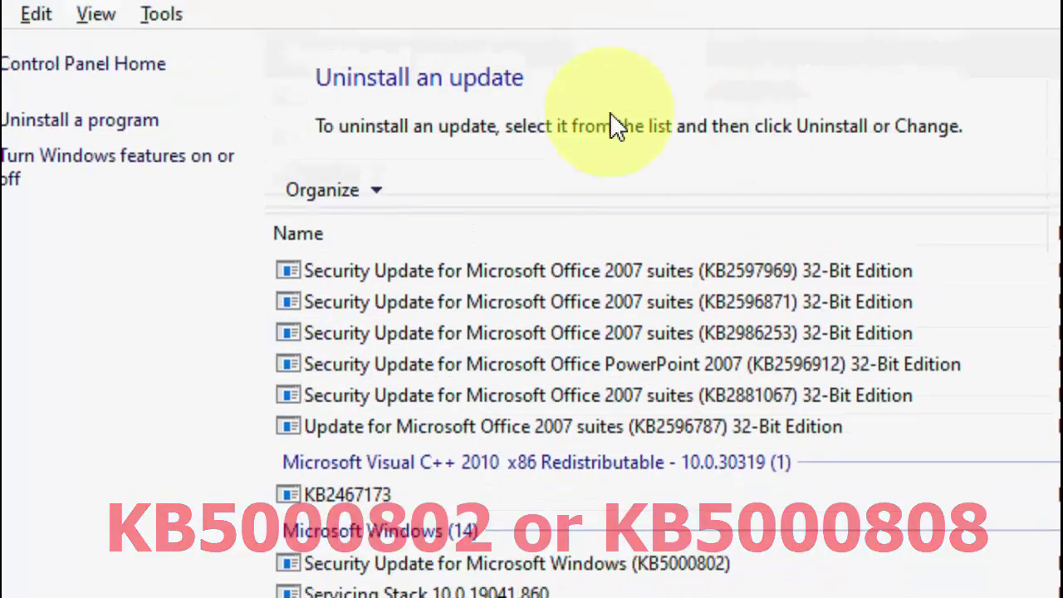
Select Security Update KB5000802, uninstall it, and confirm with Yes.
scroll(540, 291, up, 10)
scroll(533, 367, up, 5)
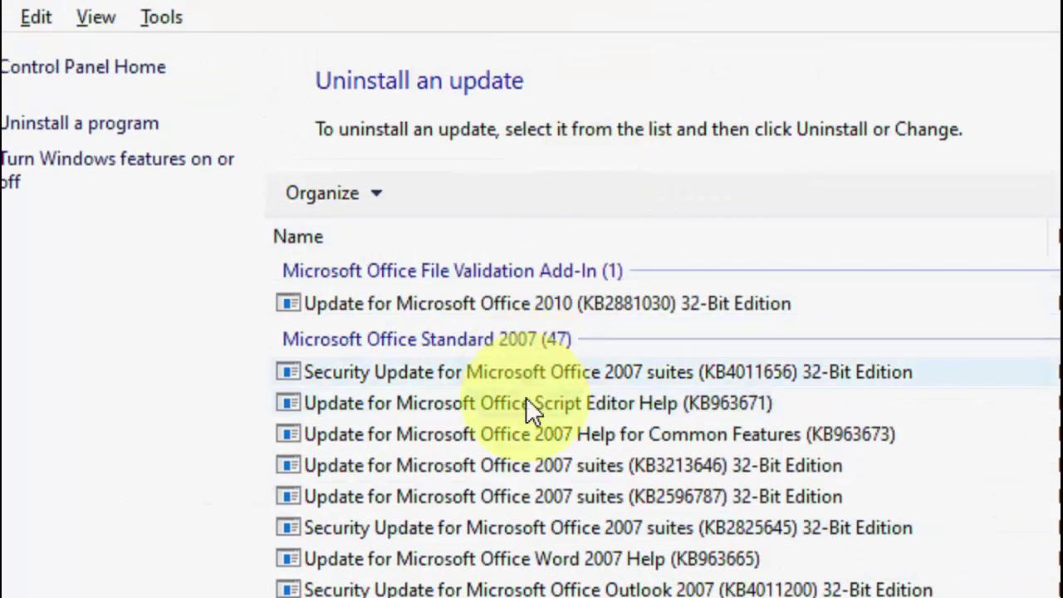
scroll(532, 407, down, 10)
scroll(581, 494, down, 3)
click(624, 442)
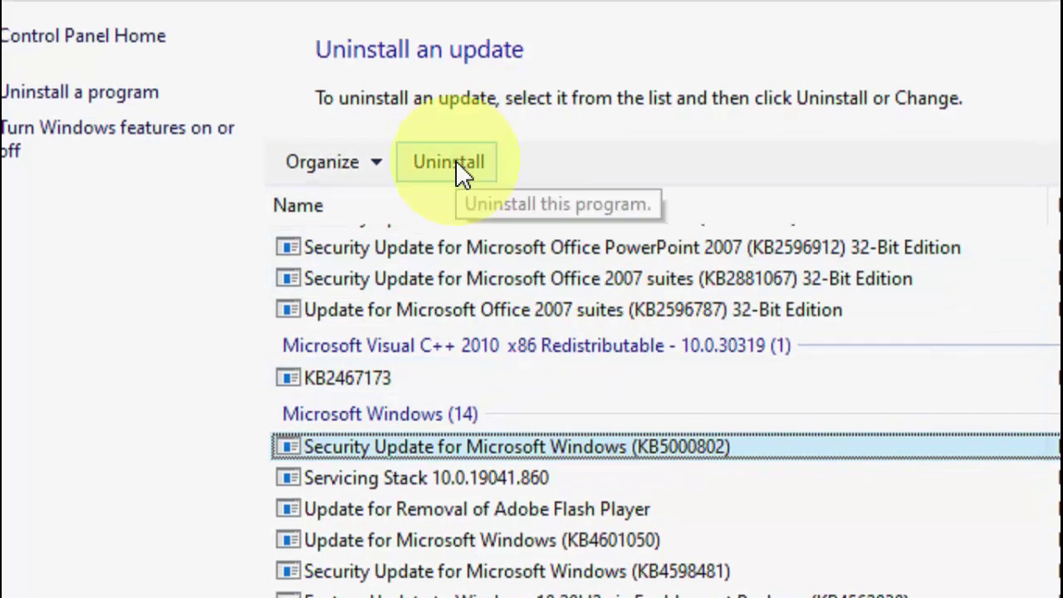
click(455, 170)
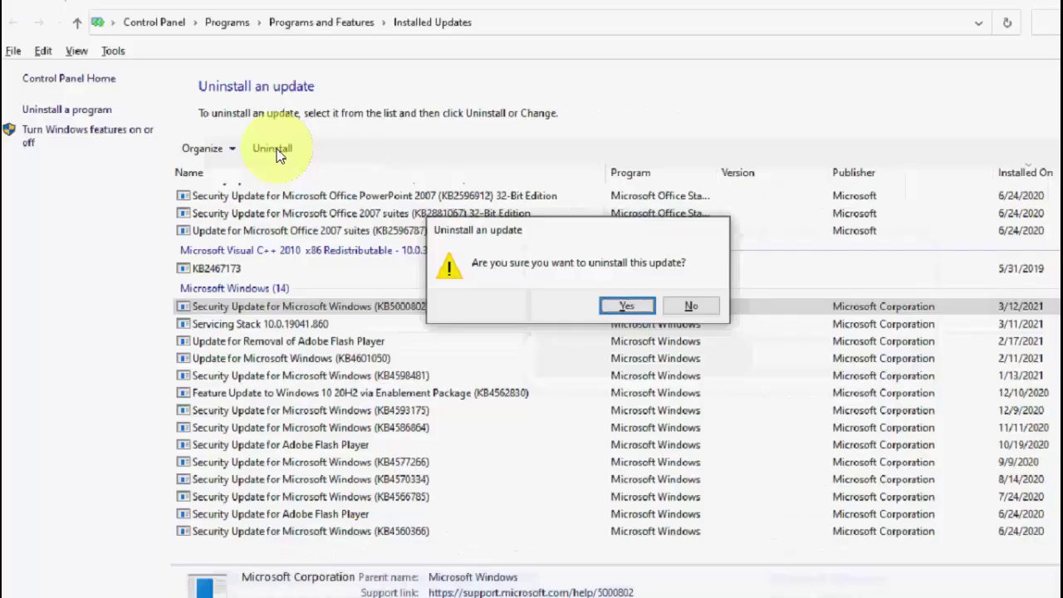
click(563, 287)
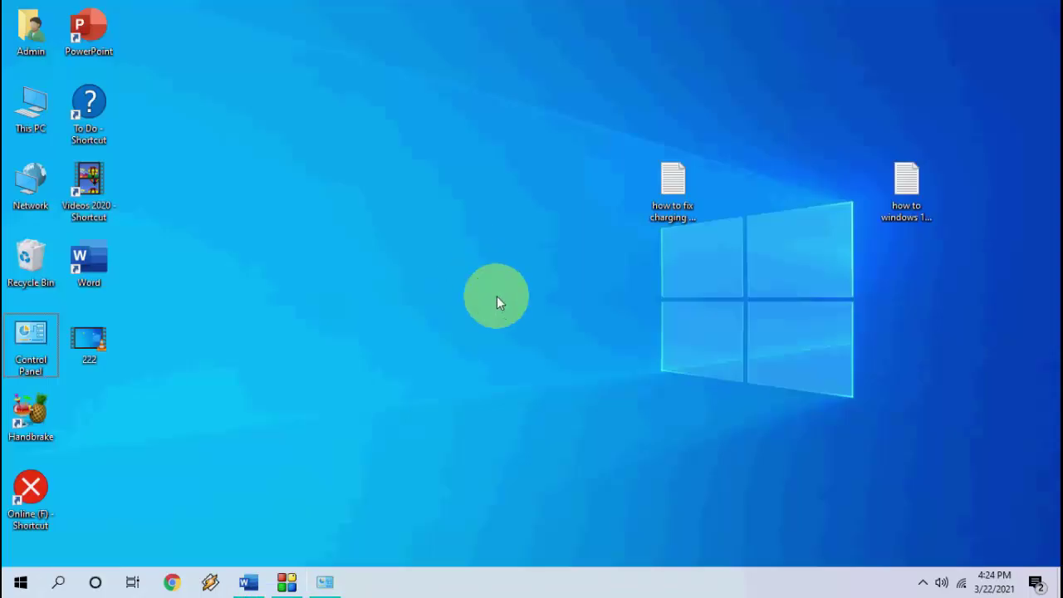
Refresh the desktop and open the EPSON L110 print queue from the notification area.
right_click(497, 296)
click(498, 299)
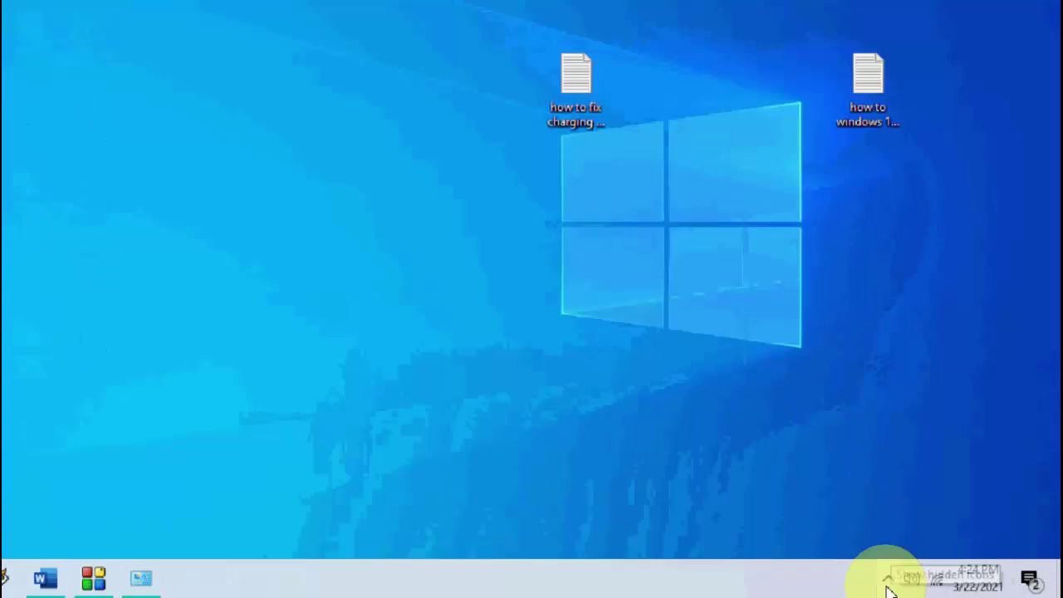
click(923, 583)
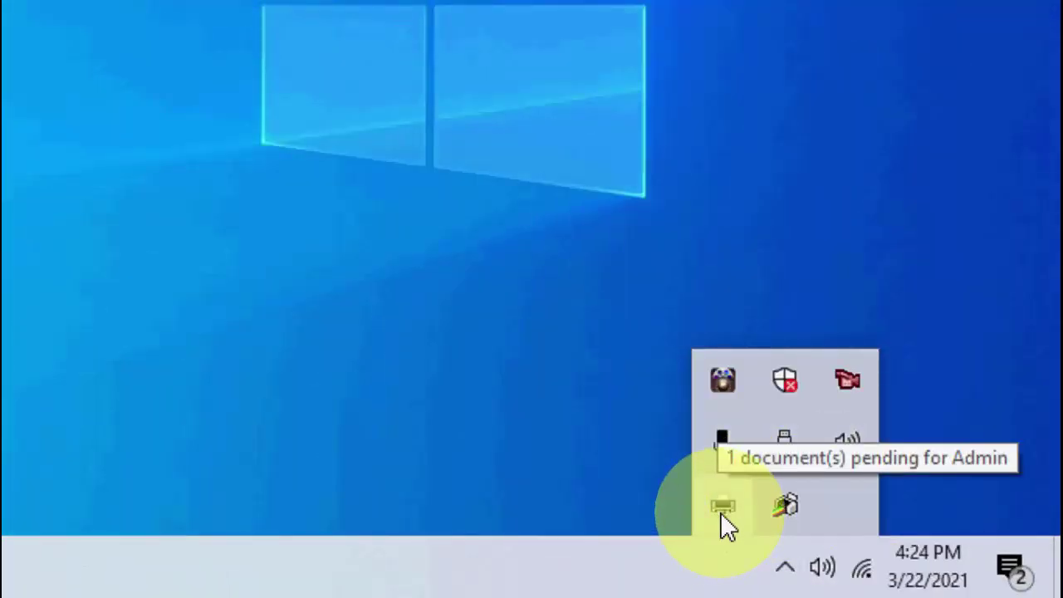
double_click(722, 508)
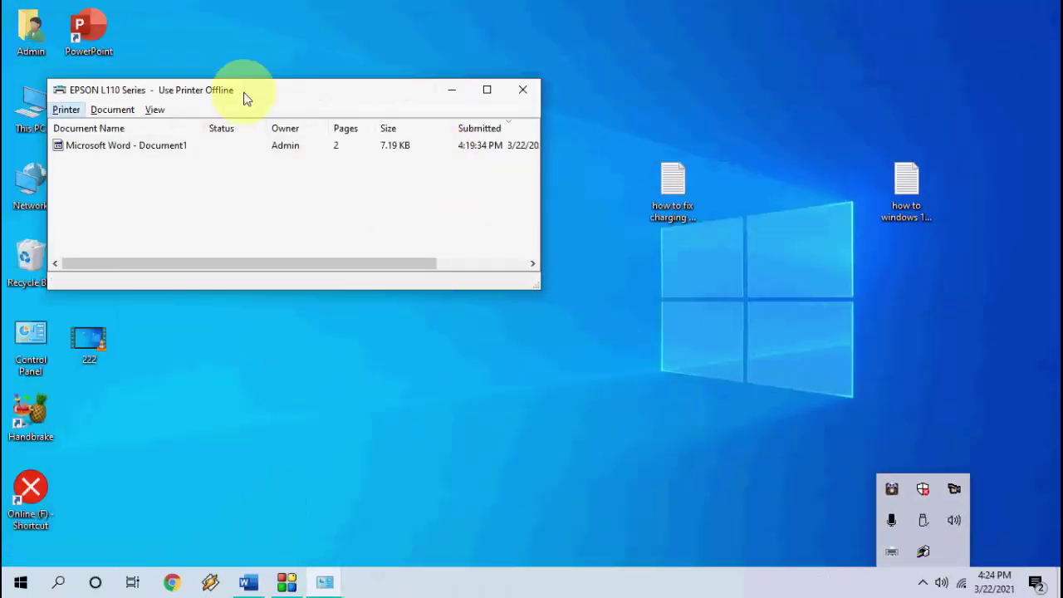
drag(244, 90, 420, 61)
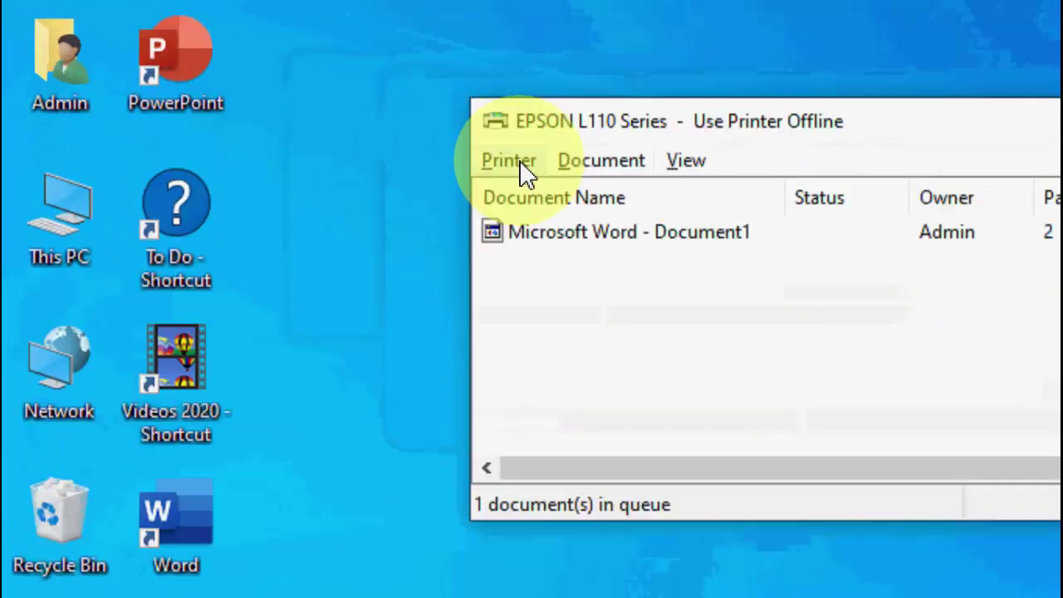
Cancel all pending EPSON L110 documents, then close the queue and printer status windows.
click(262, 80)
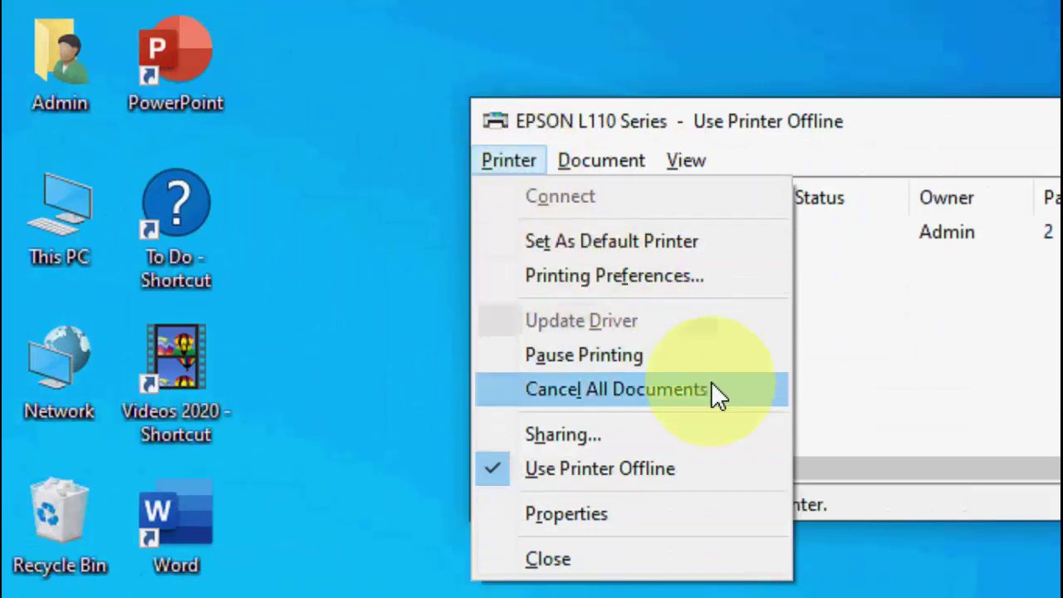
click(591, 387)
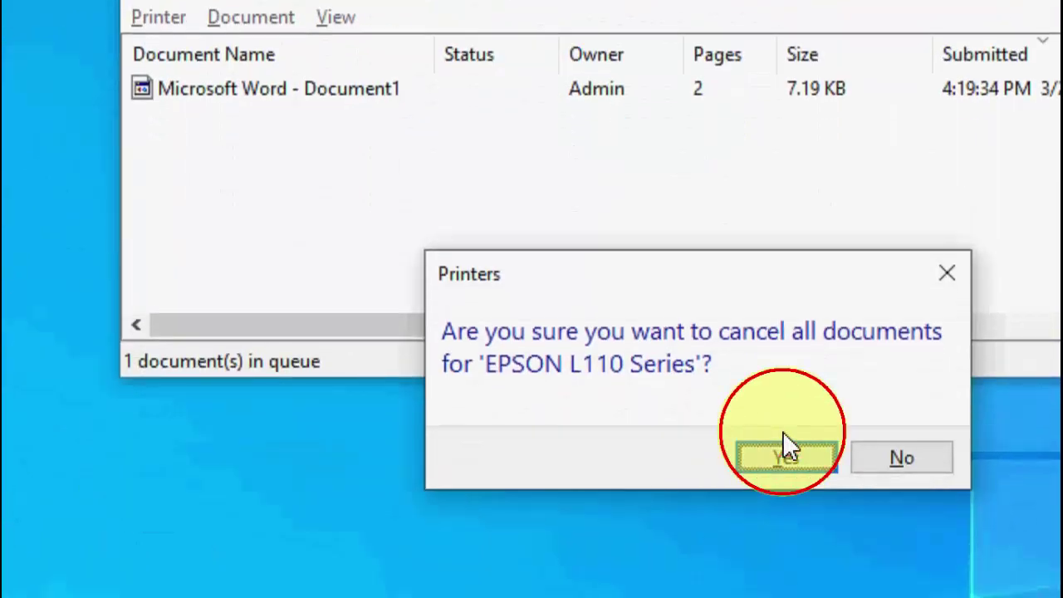
click(783, 457)
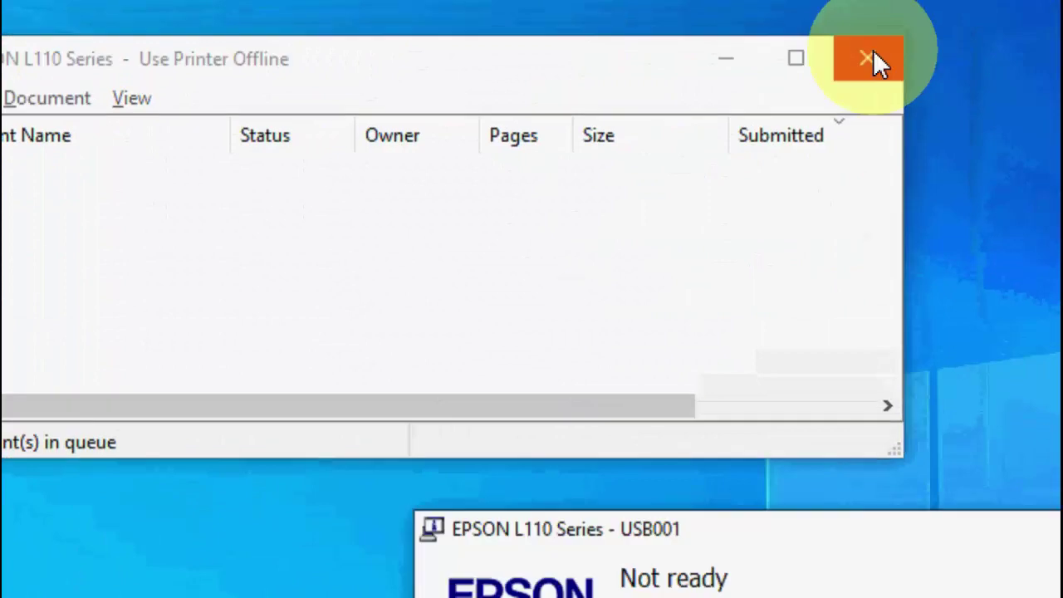
click(873, 55)
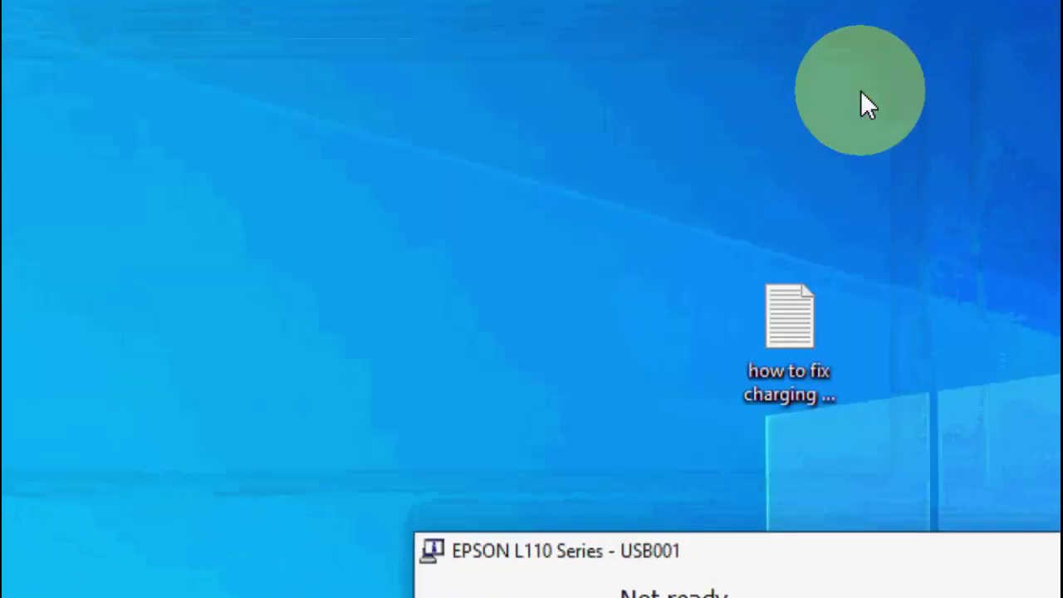
click(968, 496)
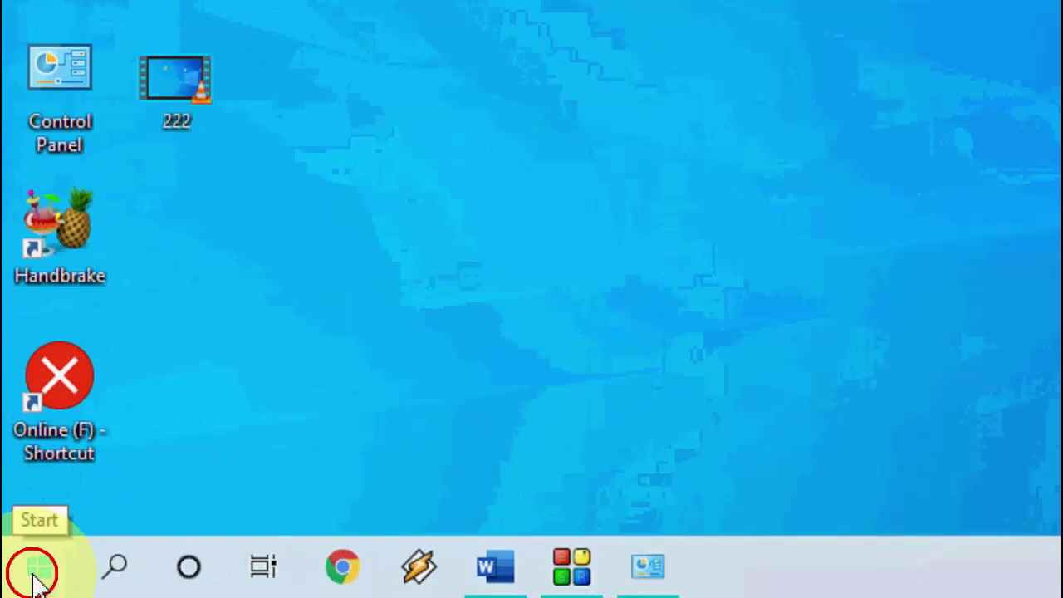
Restart the computer from the Start menu's Power options, then refresh the desktop.
click(18, 583)
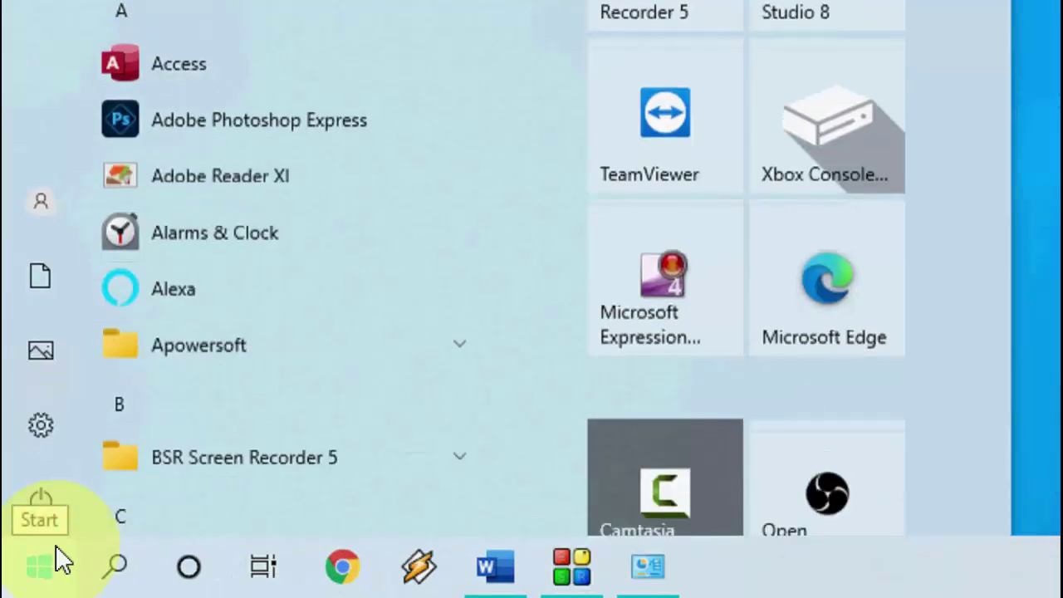
click(50, 499)
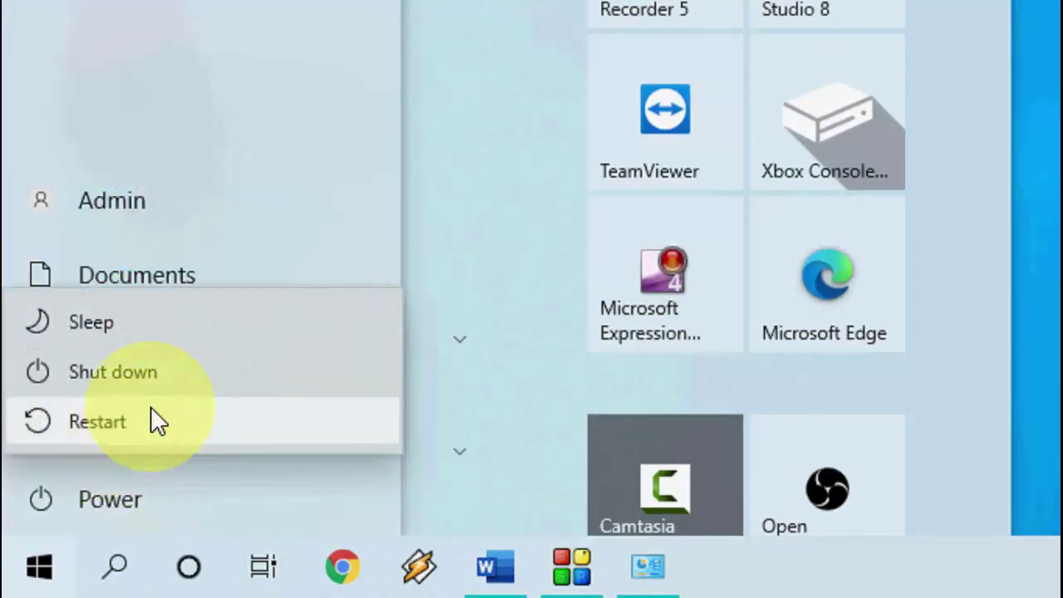
click(200, 411)
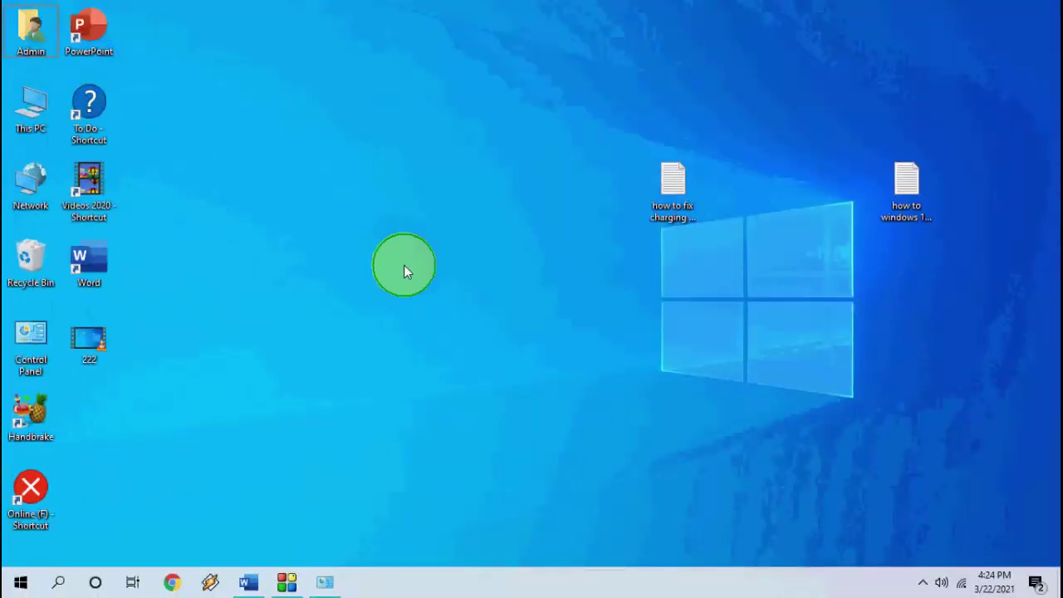
right_click(403, 265)
click(415, 289)
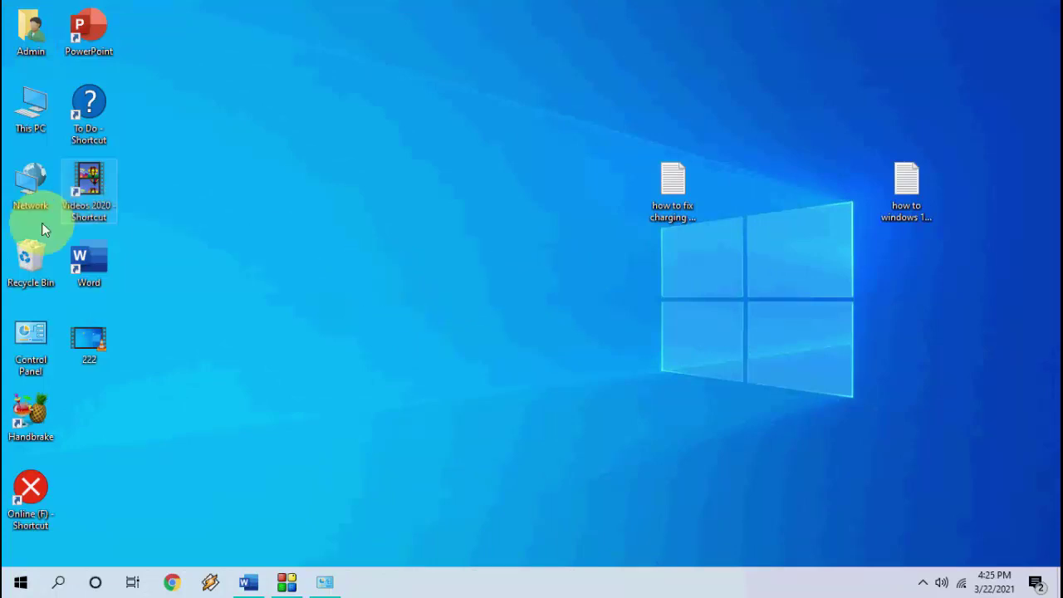
click(37, 110)
double_click(37, 111)
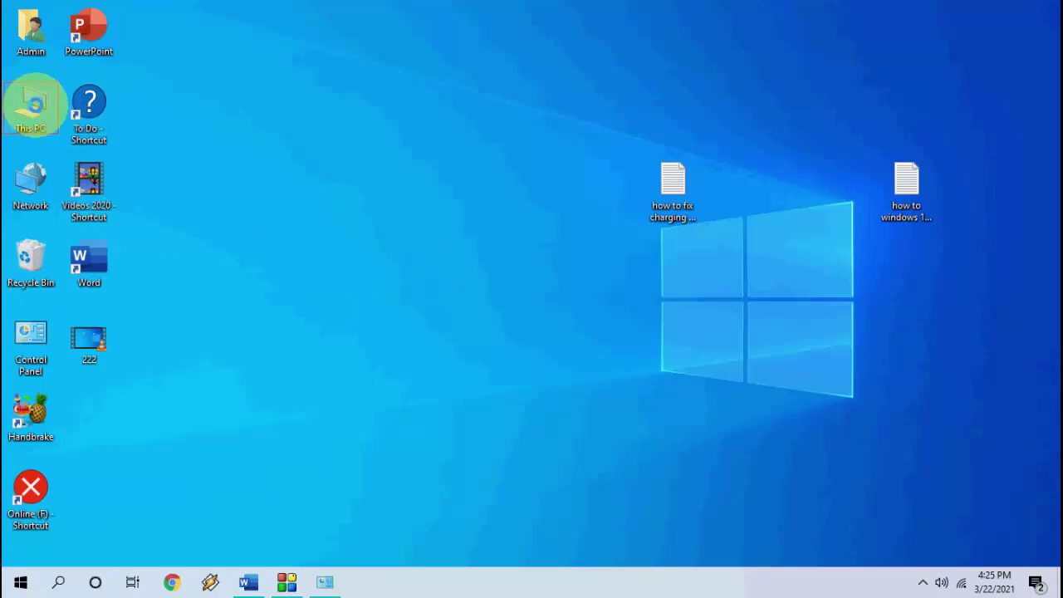
right_click(35, 104)
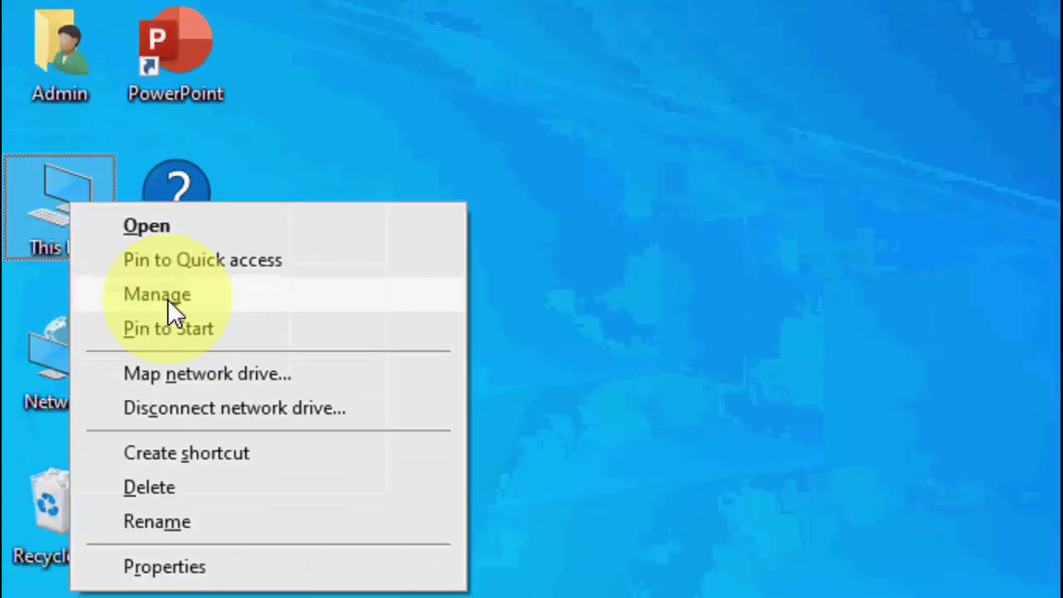
click(84, 153)
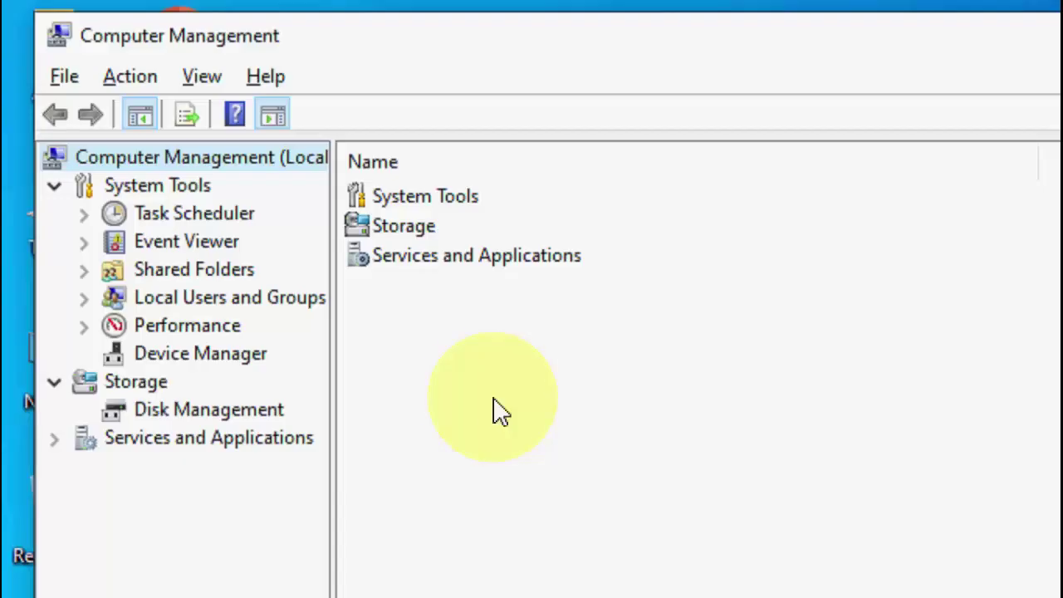
click(234, 359)
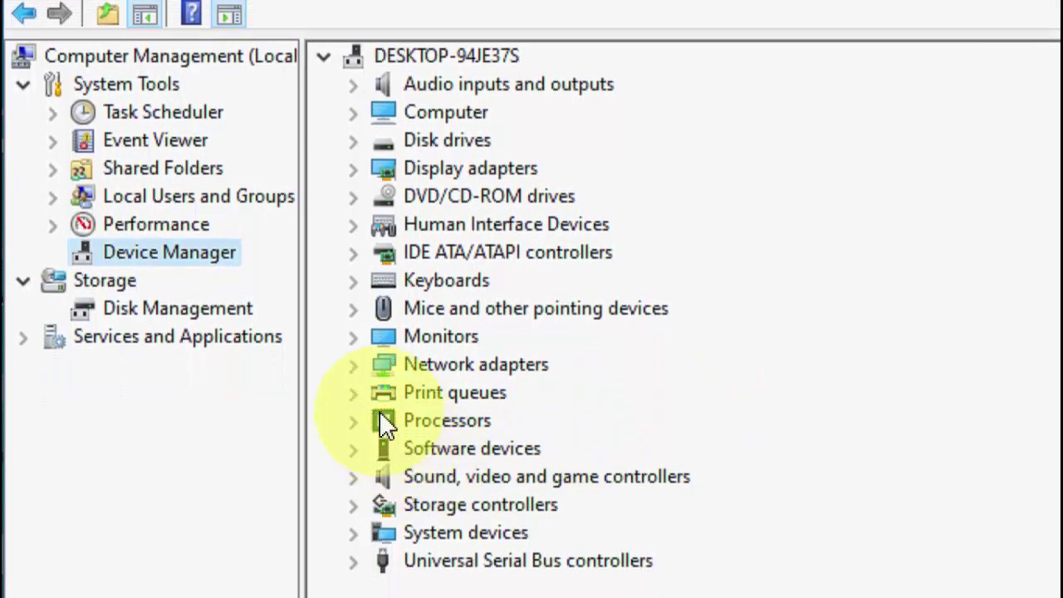
click(353, 395)
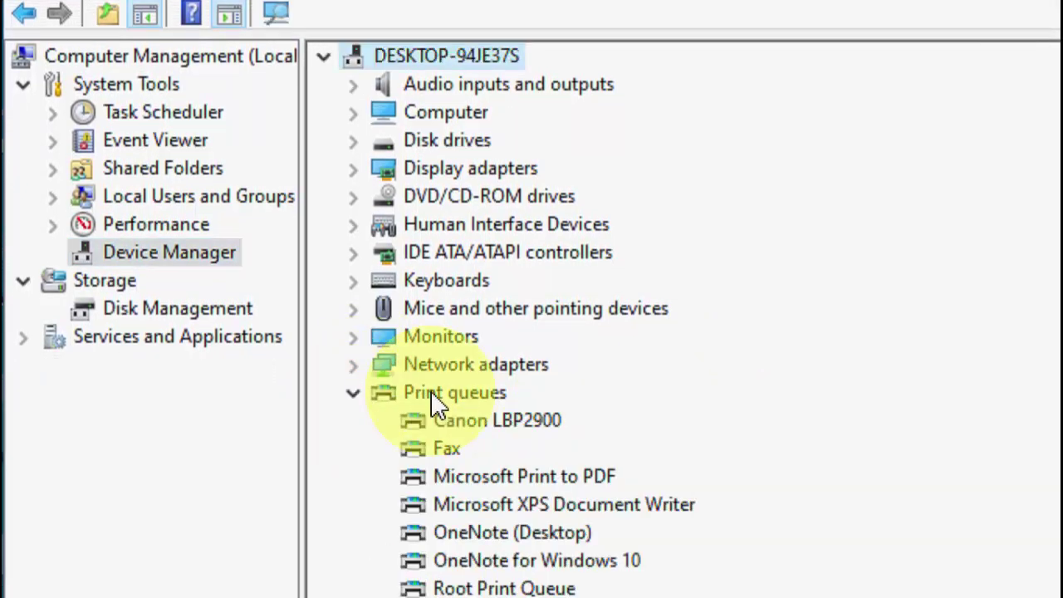
right_click(505, 429)
click(686, 443)
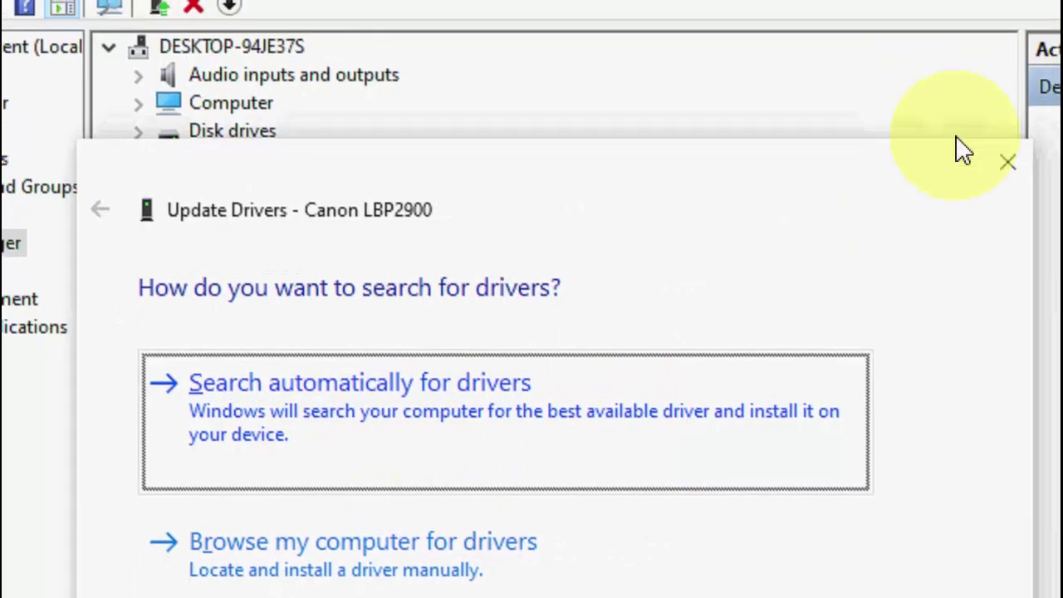
click(971, 179)
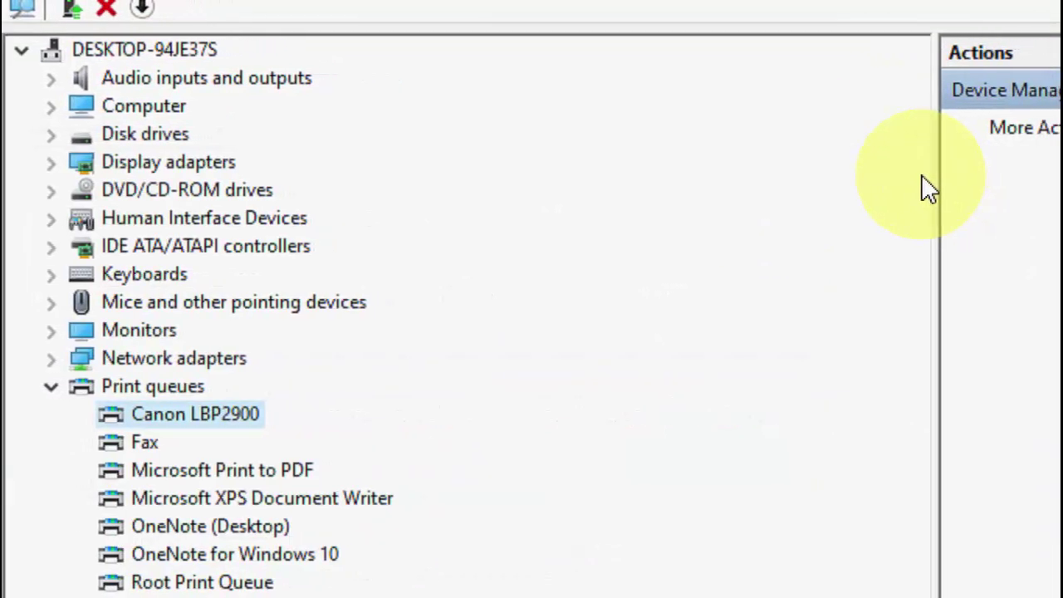
click(1018, 18)
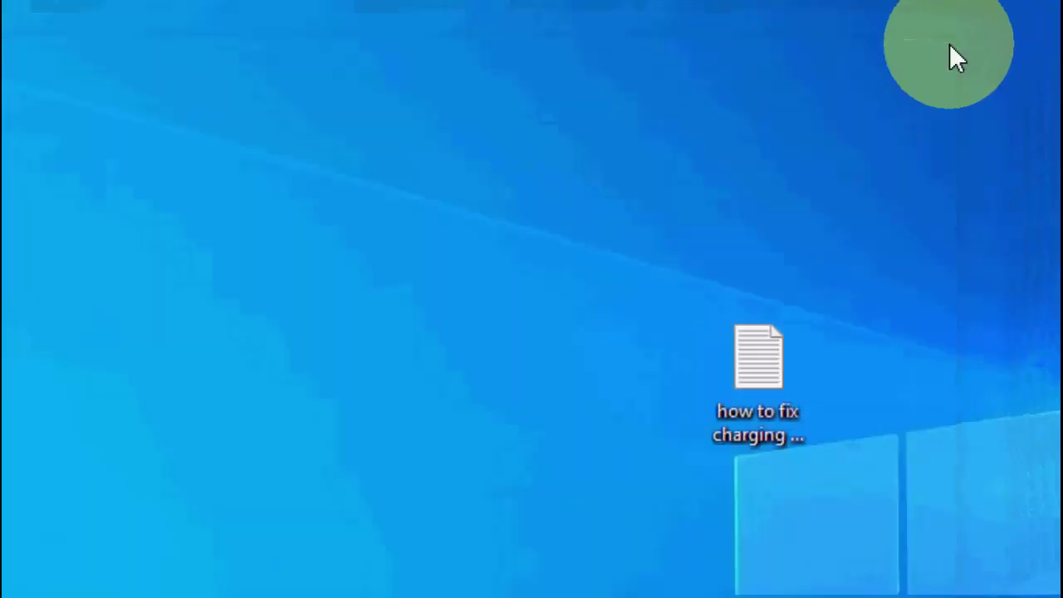
right_click(333, 188)
Start the KB5001649 cumulative update download in Windows Update, then minimize Settings and refresh the desktop.
click(365, 233)
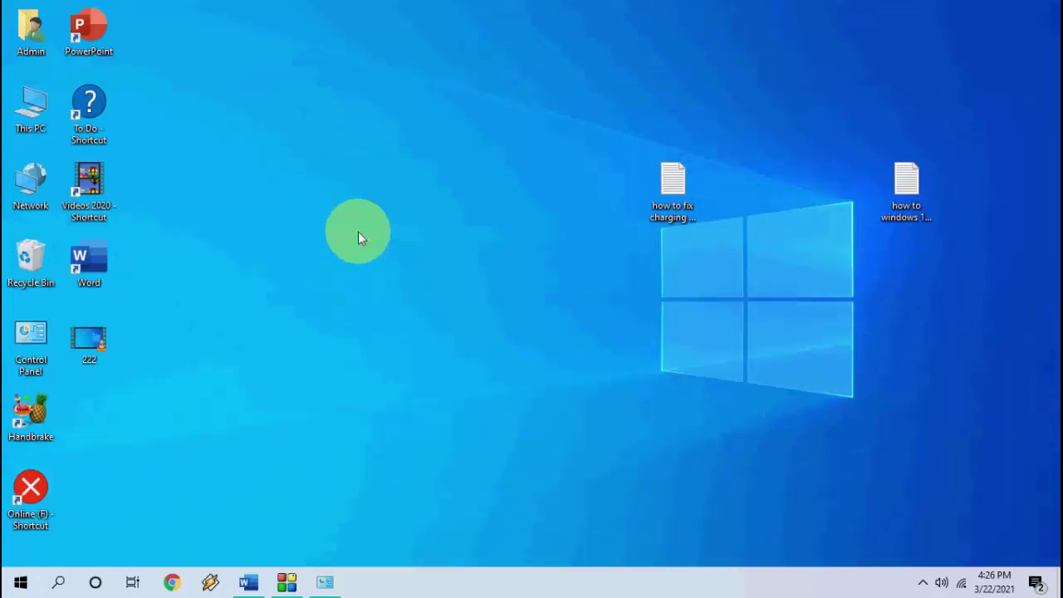
click(15, 584)
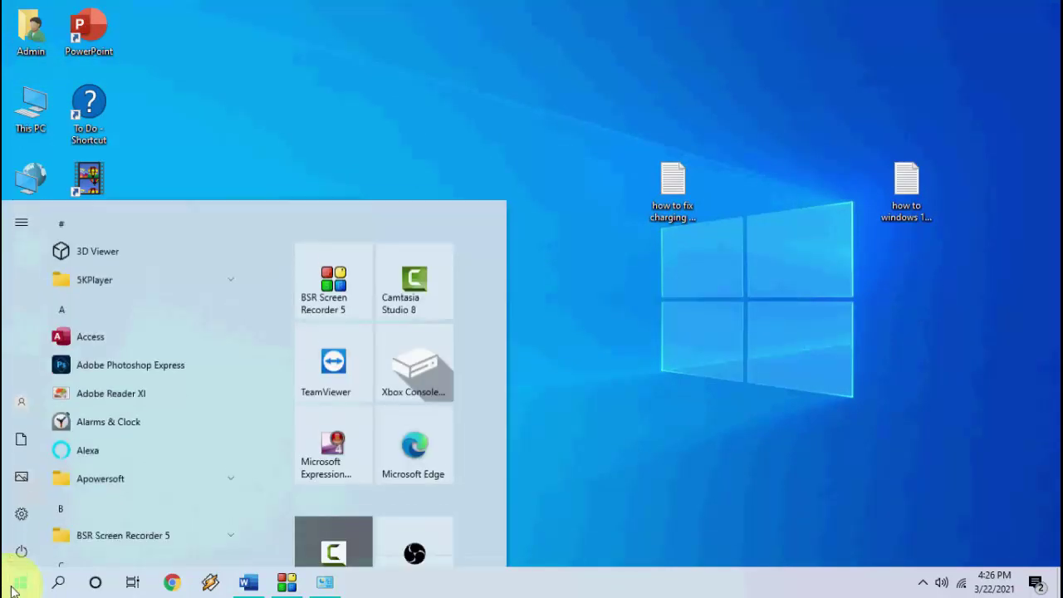
click(22, 511)
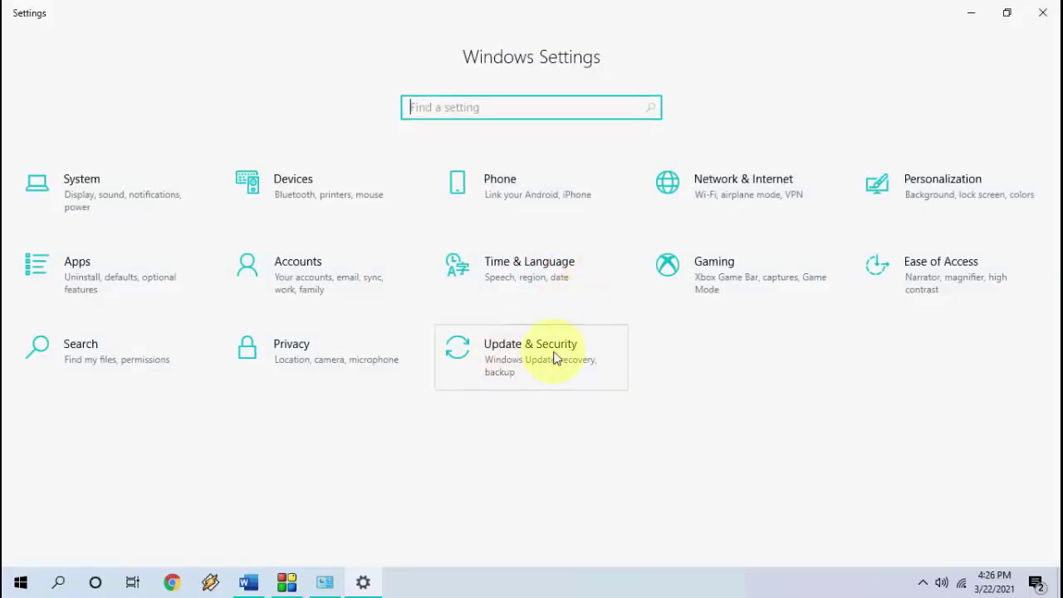
click(524, 365)
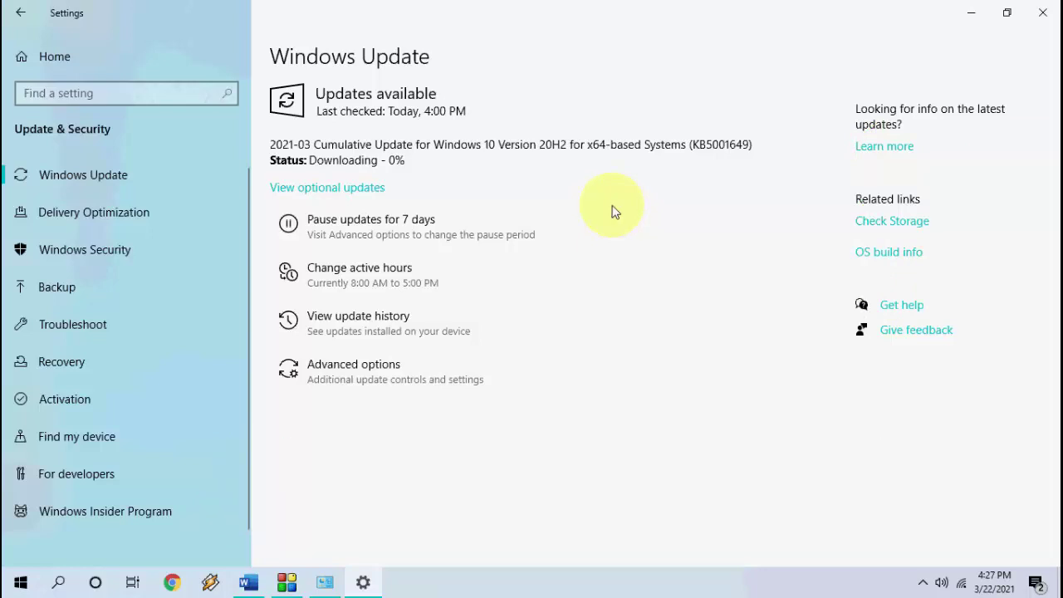
click(979, 18)
right_click(499, 116)
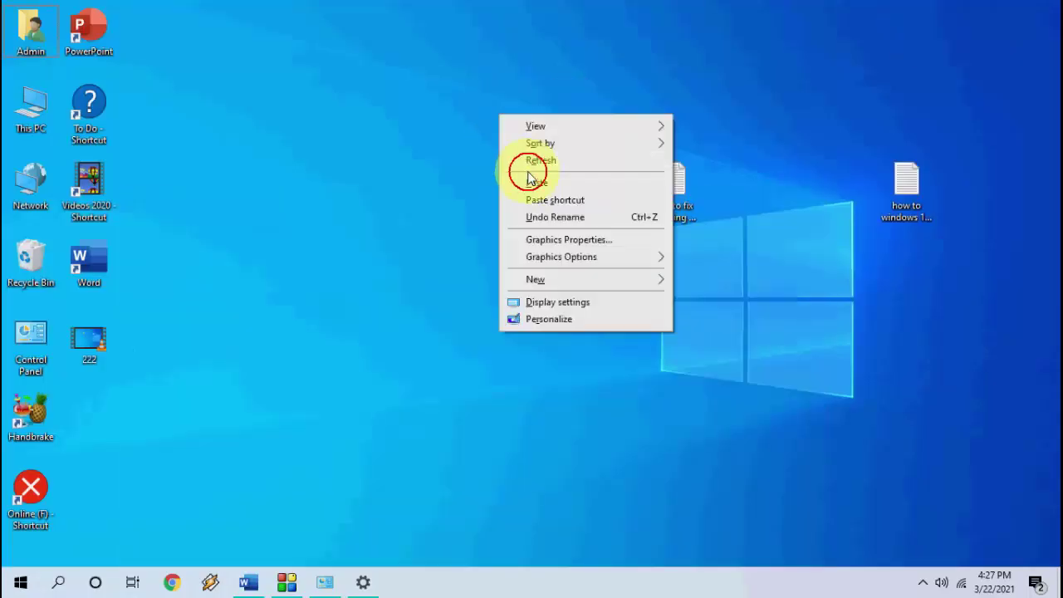
click(528, 162)
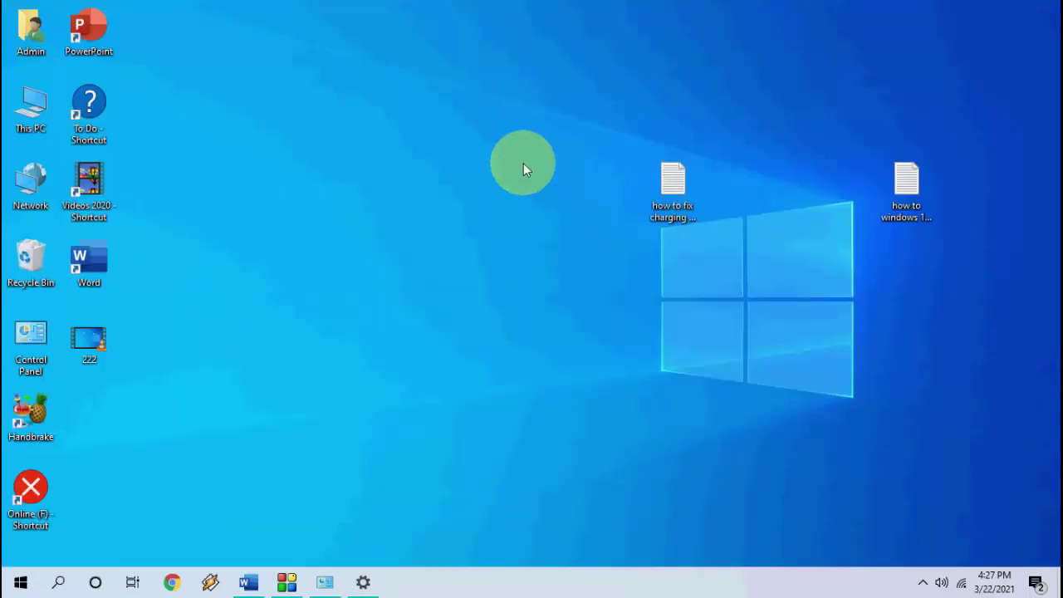